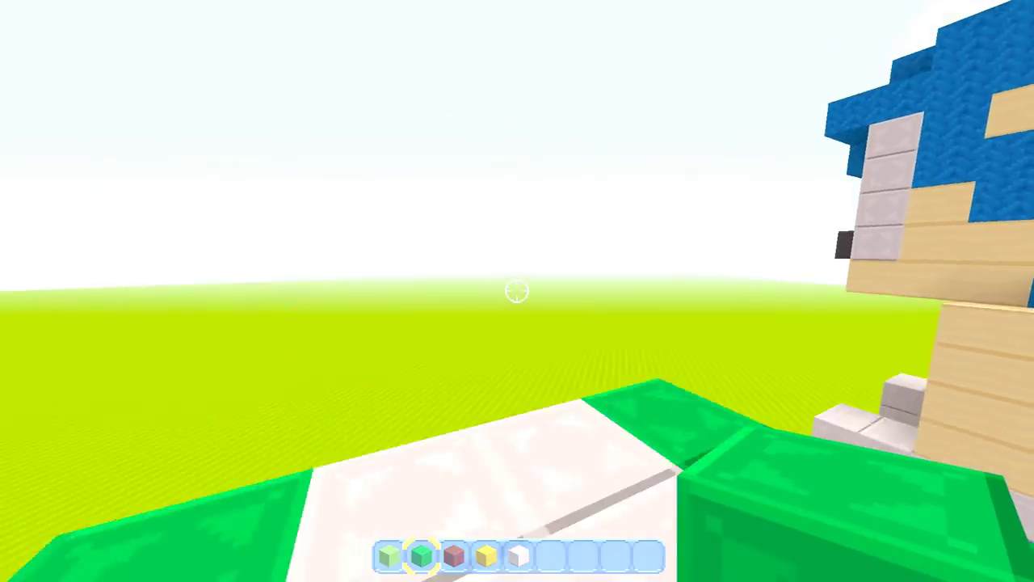
Select hotbar slot 3 and face the green terracotta figure beside the Sonic statue.
key("3")
Select lime terracotta and take a pale block from the building blocks inventory.
key("s")
key("2")
key("e")
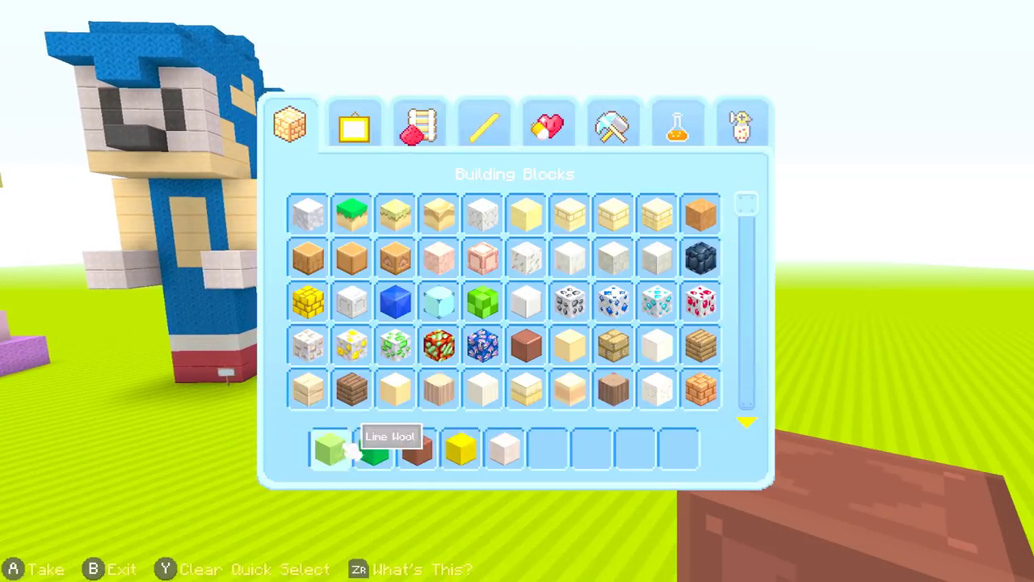
key("Escape")
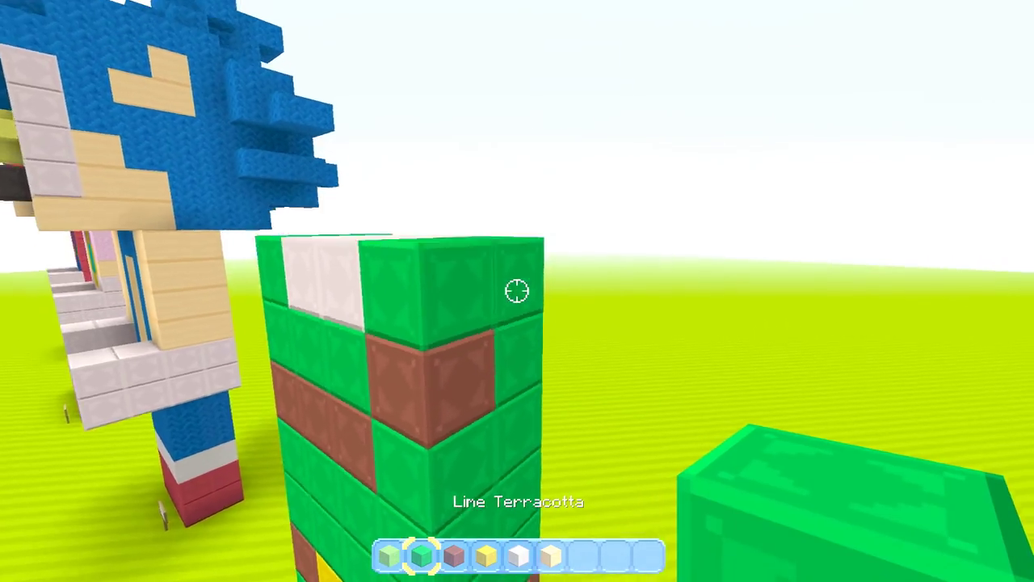
Place a 2x2 white terracotta section under the green tower, extending outward as an arm.
key("w")
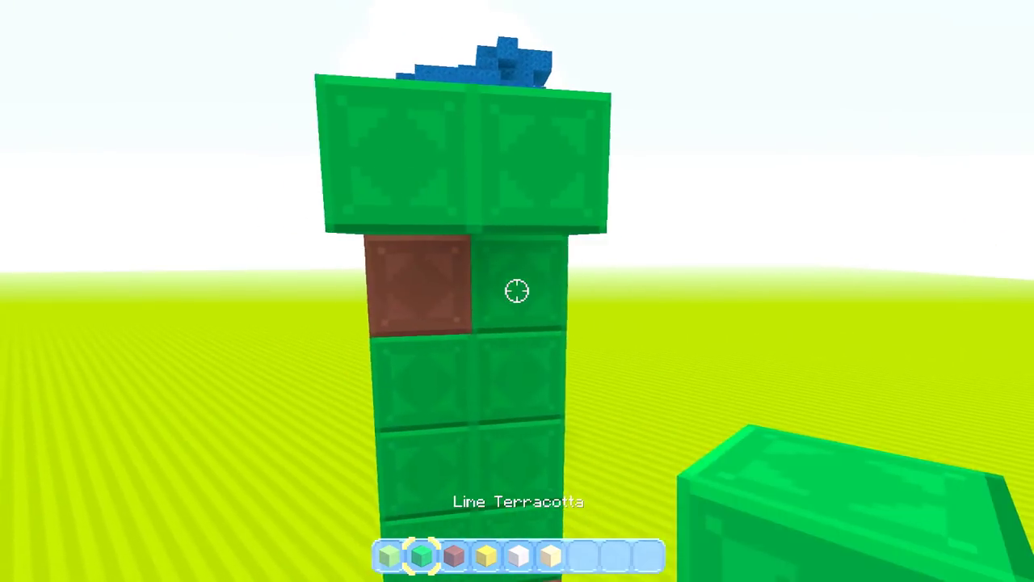
key("w")
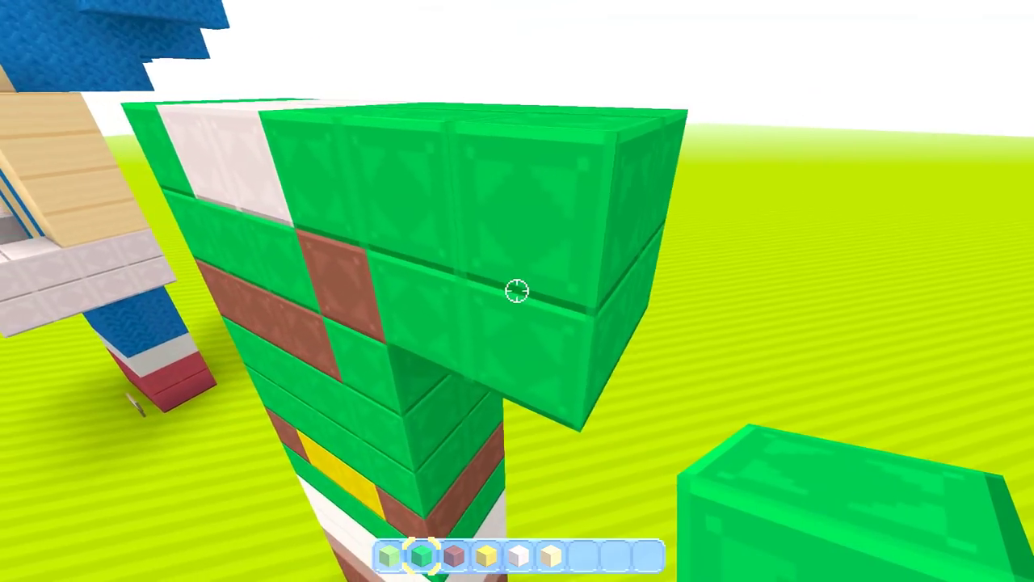
key("w")
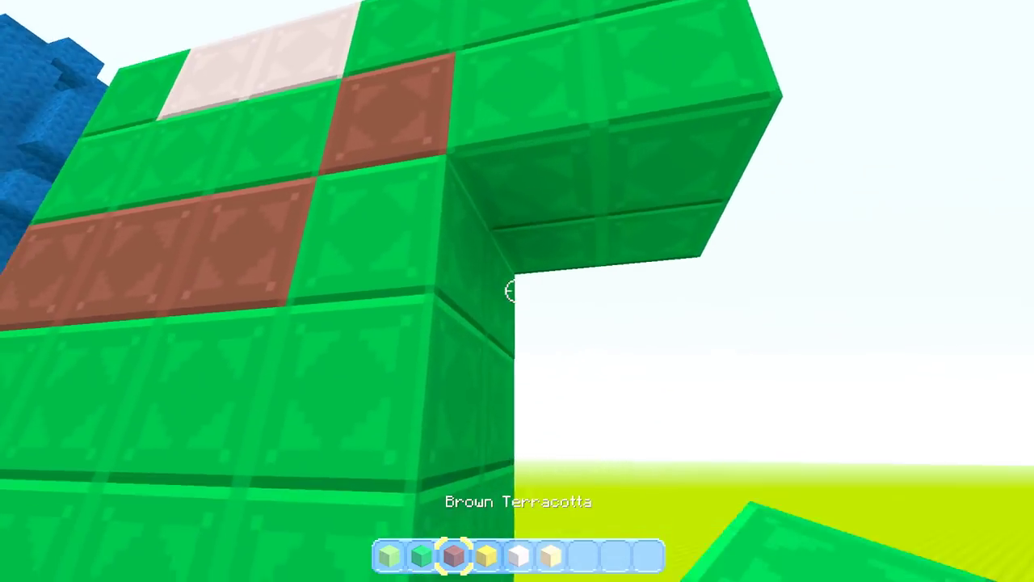
scroll(517, 291, "down", 1)
right_click(517, 291)
right_click(517, 291)
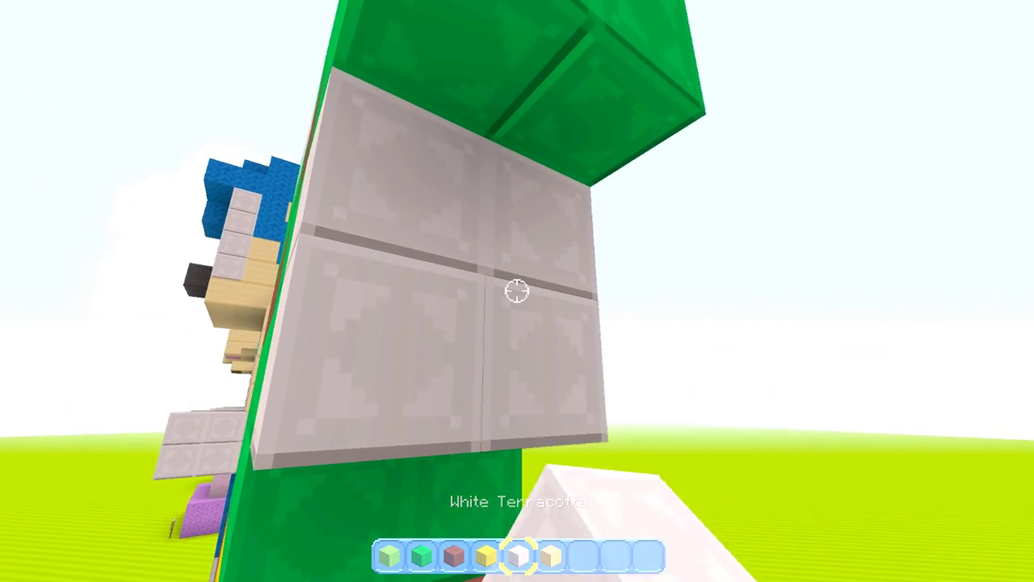
right_click(517, 291)
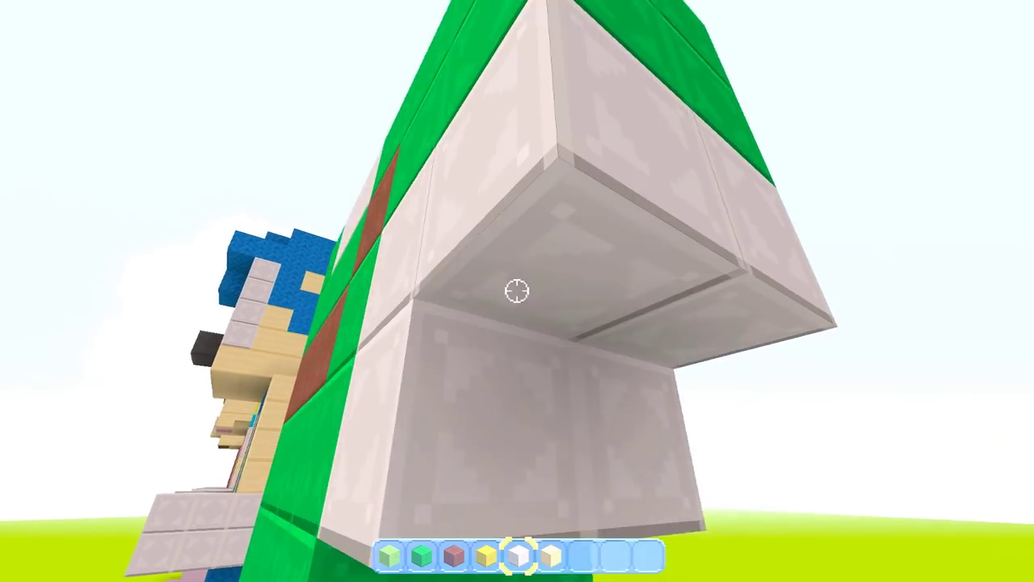